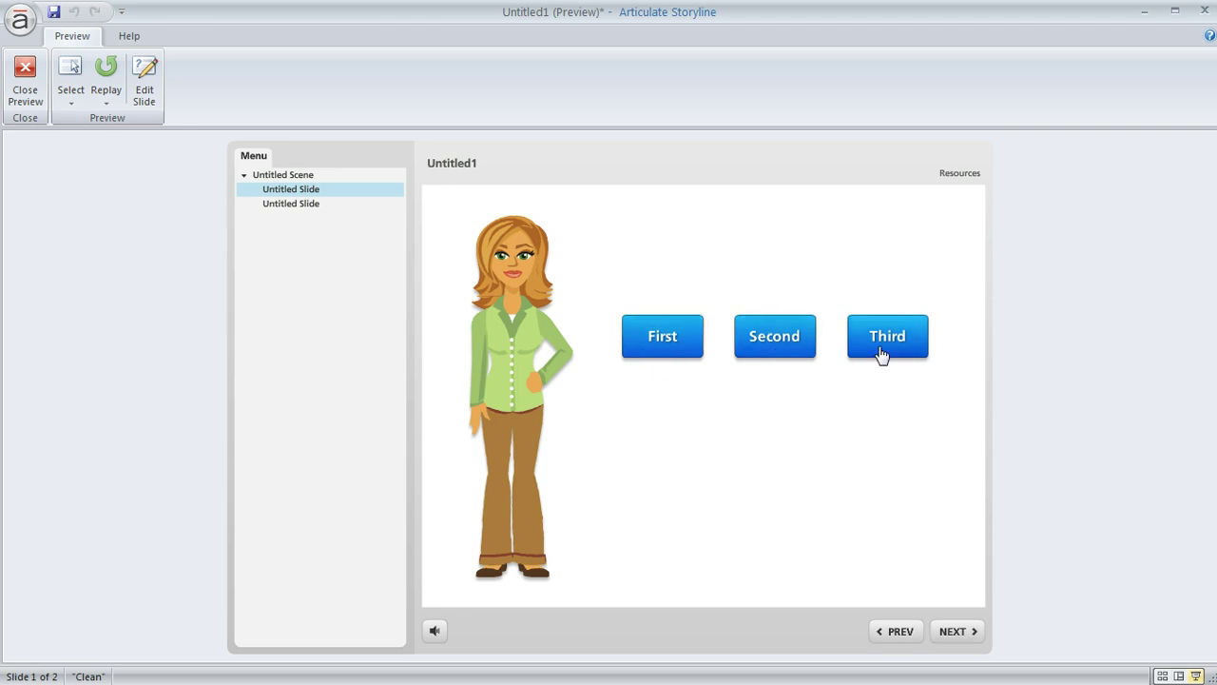
In the preview, visit only First and Third, confirm NEXT shows the Oops warning, and dismiss it
click(674, 349)
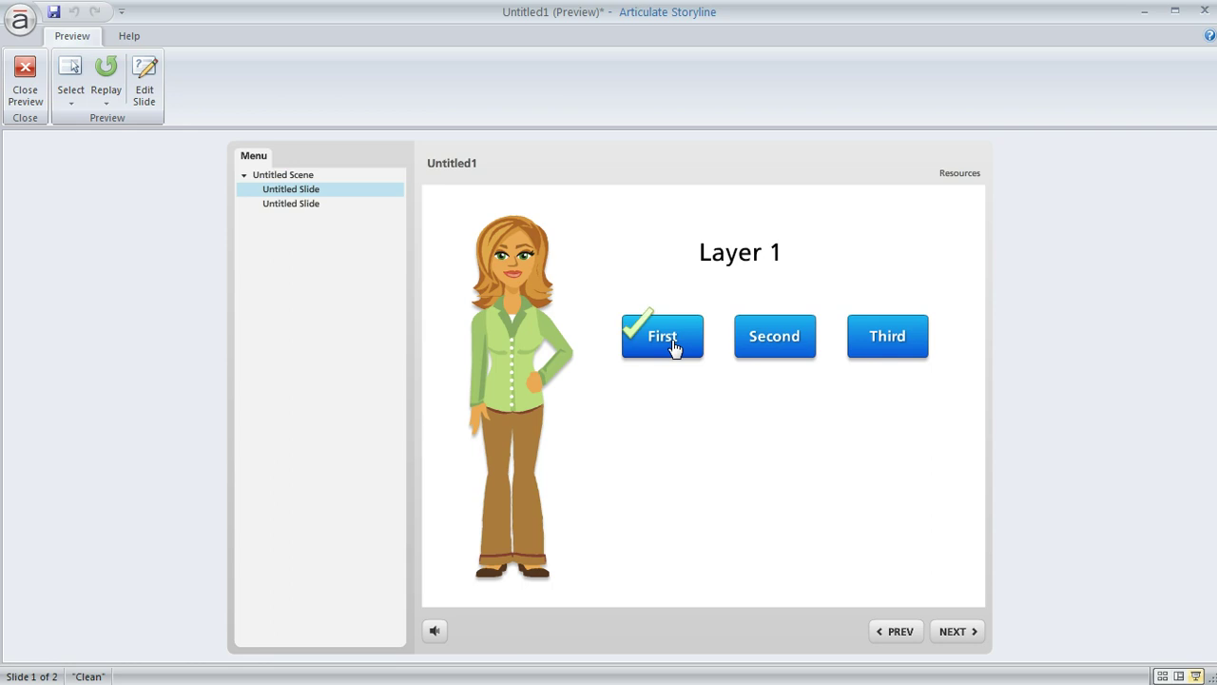
click(891, 347)
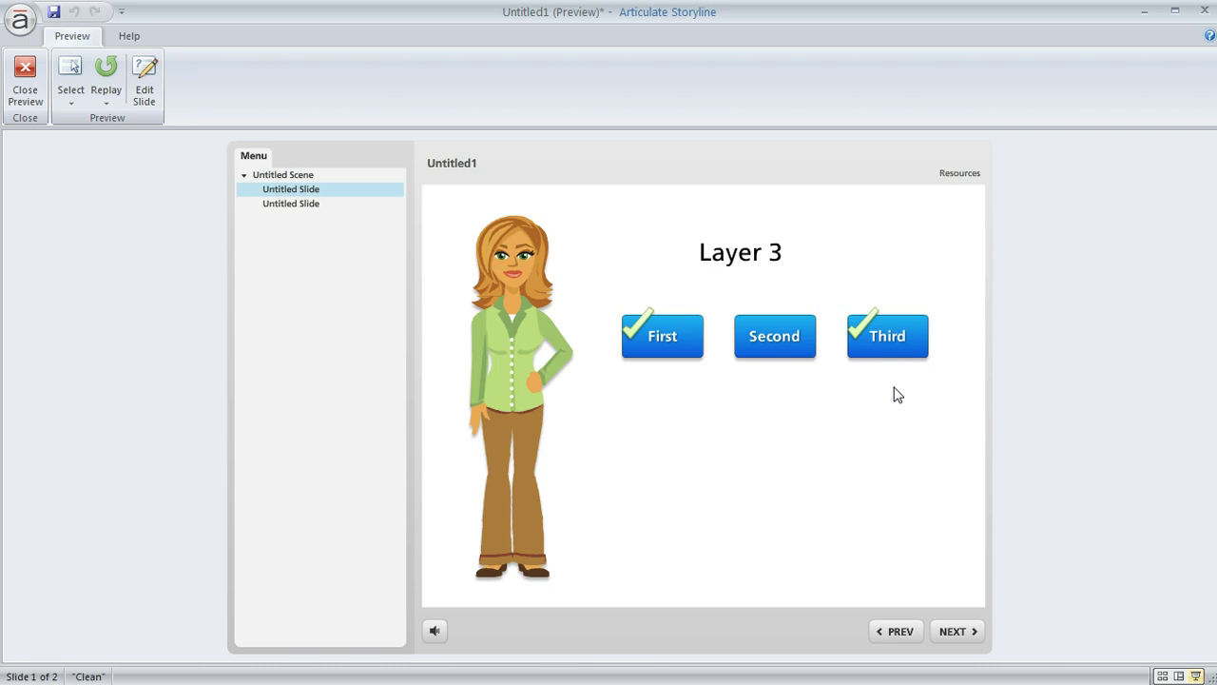
click(962, 636)
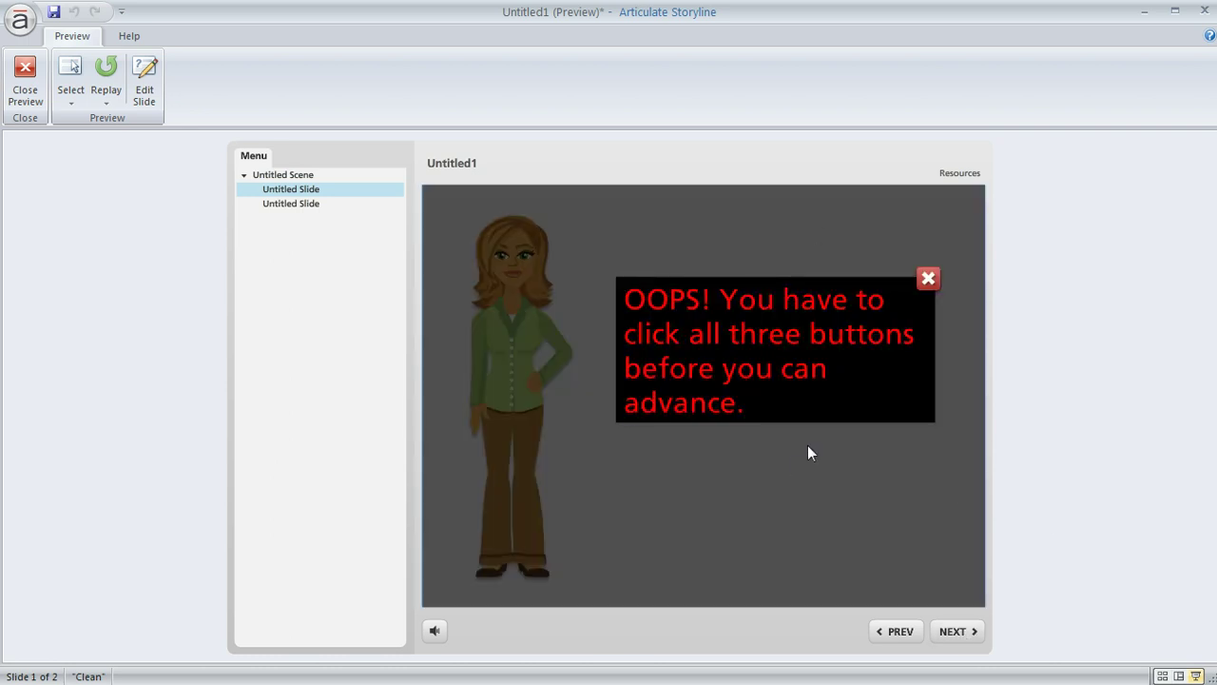
click(935, 283)
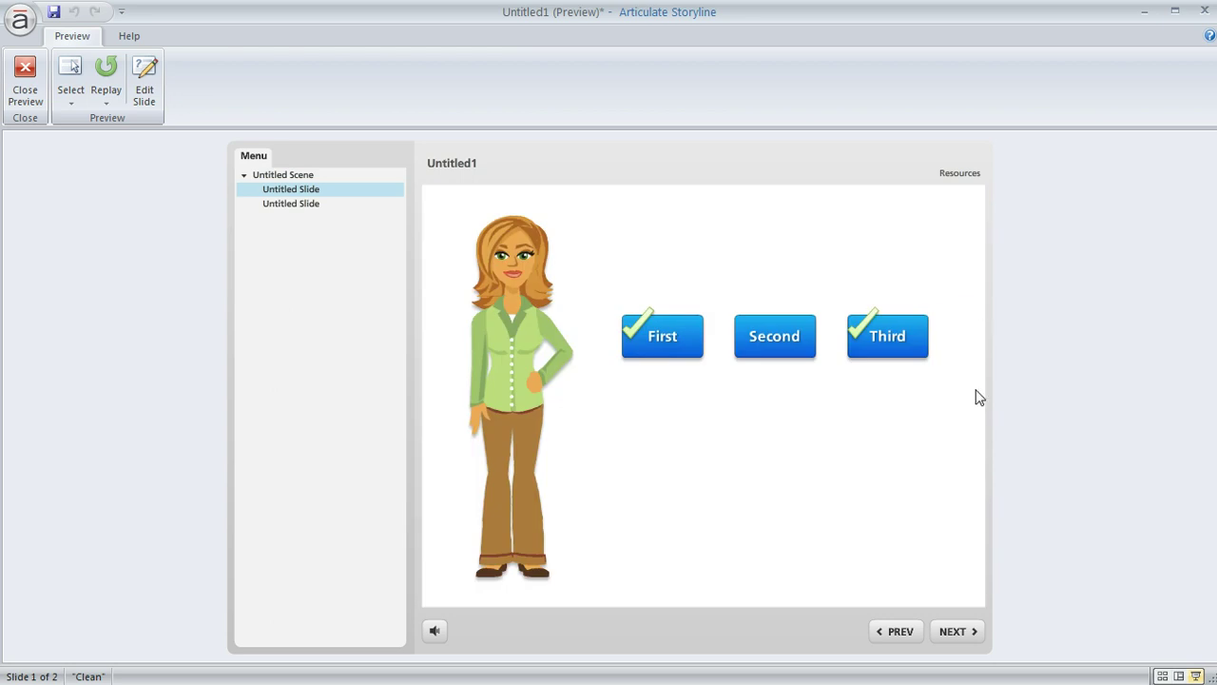
Visit Second, advance to the next slide, and close the preview
click(775, 354)
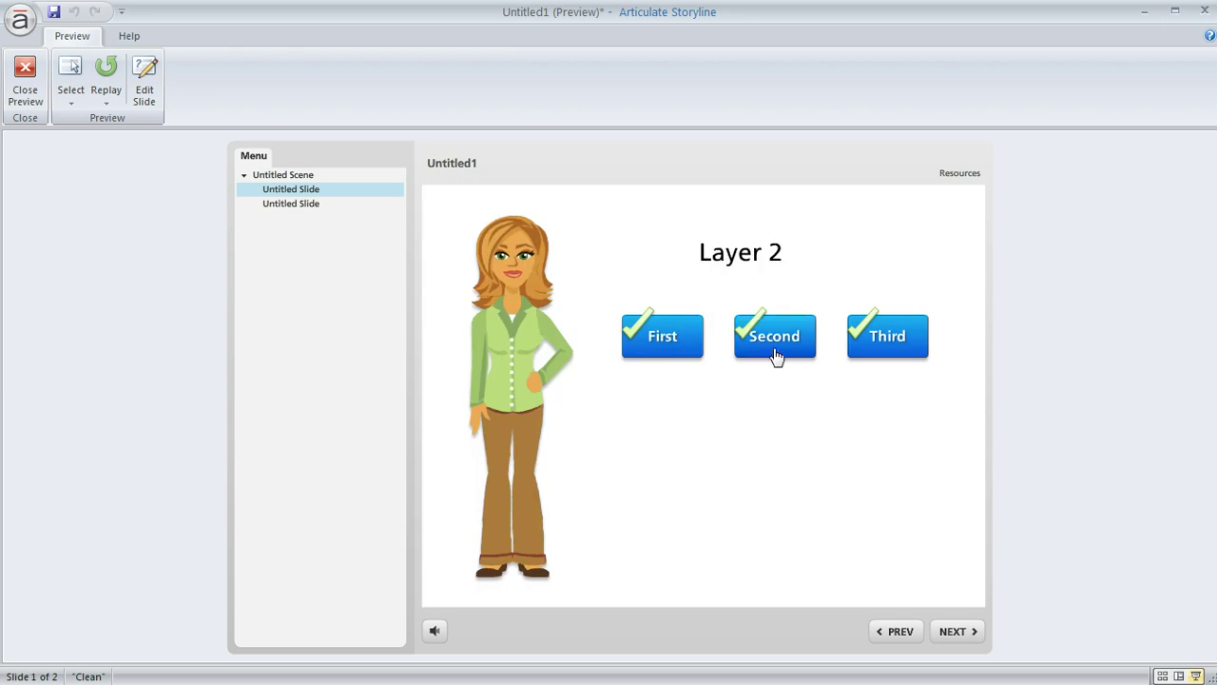
click(952, 633)
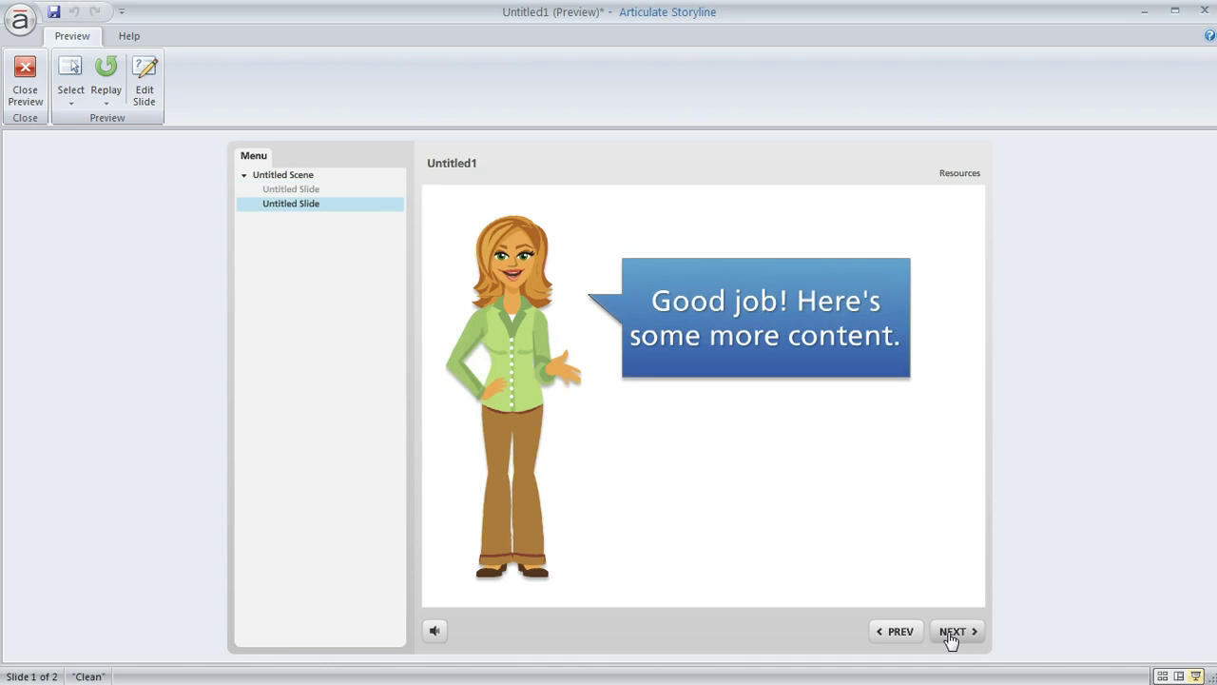
click(19, 76)
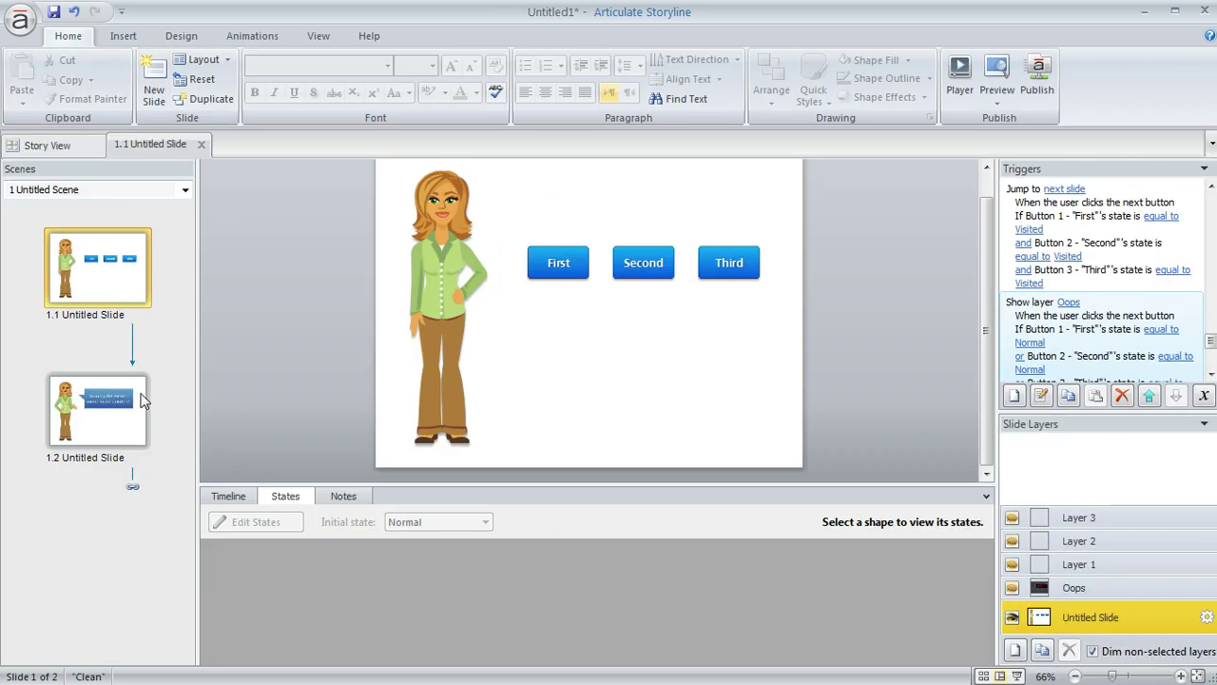
drag(827, 195, 829, 250)
click(1082, 567)
click(1120, 543)
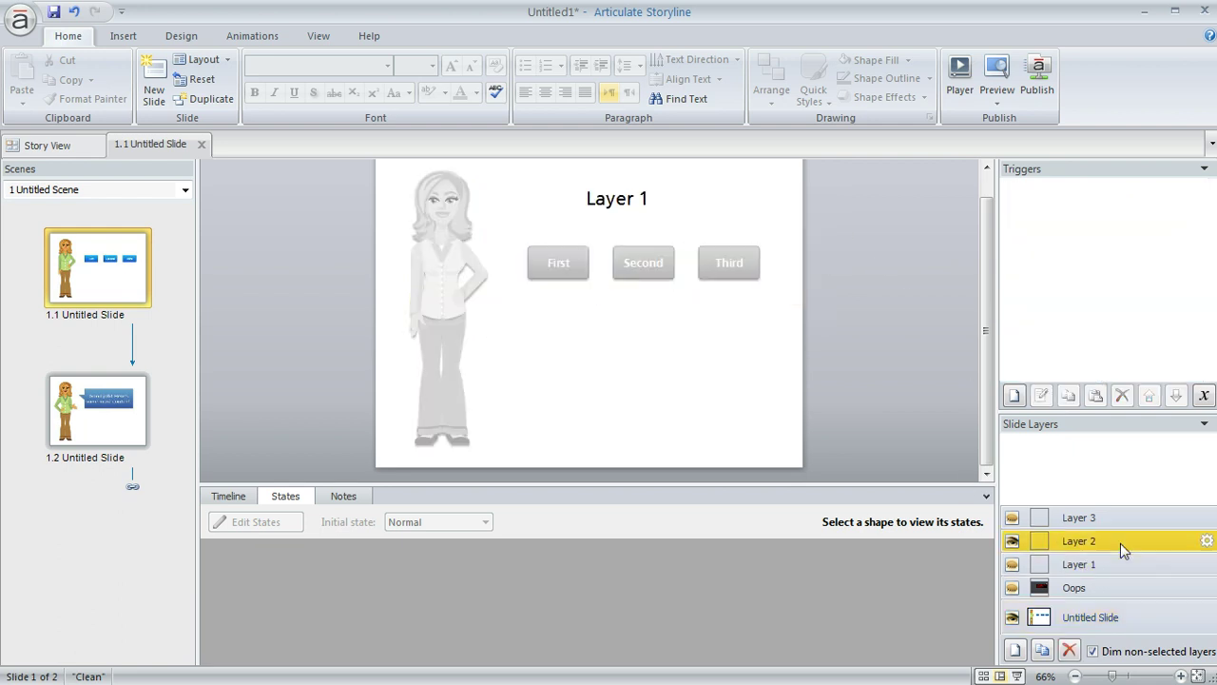
click(1115, 520)
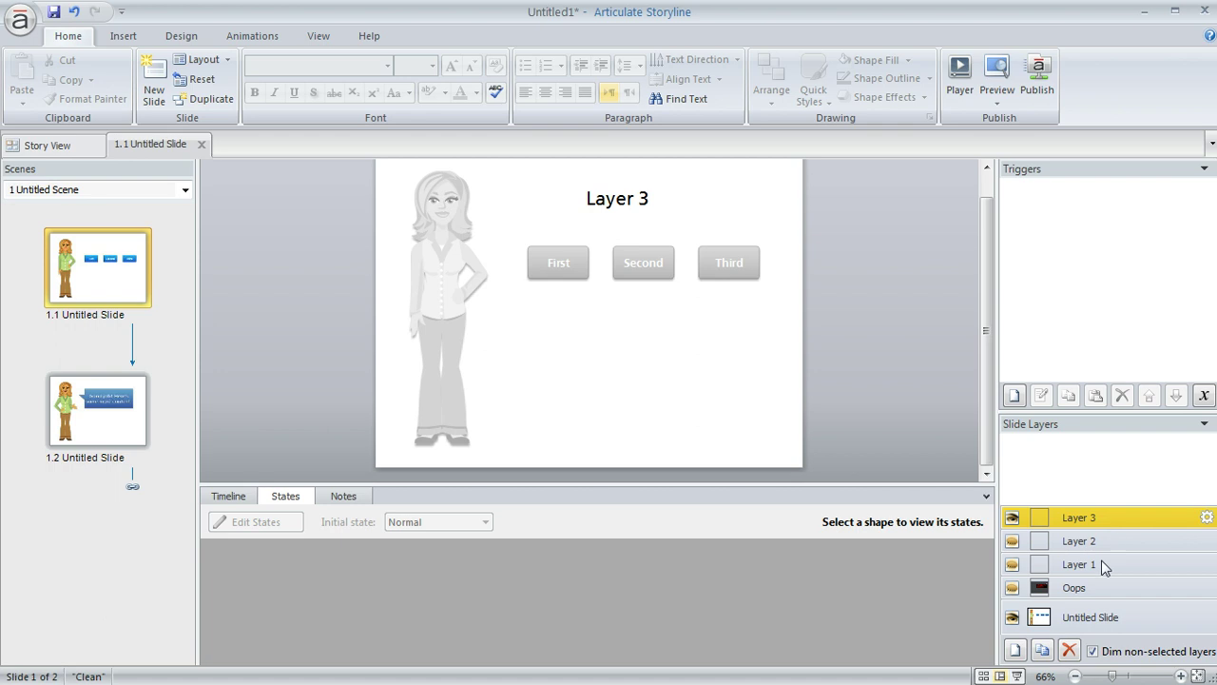
click(1112, 621)
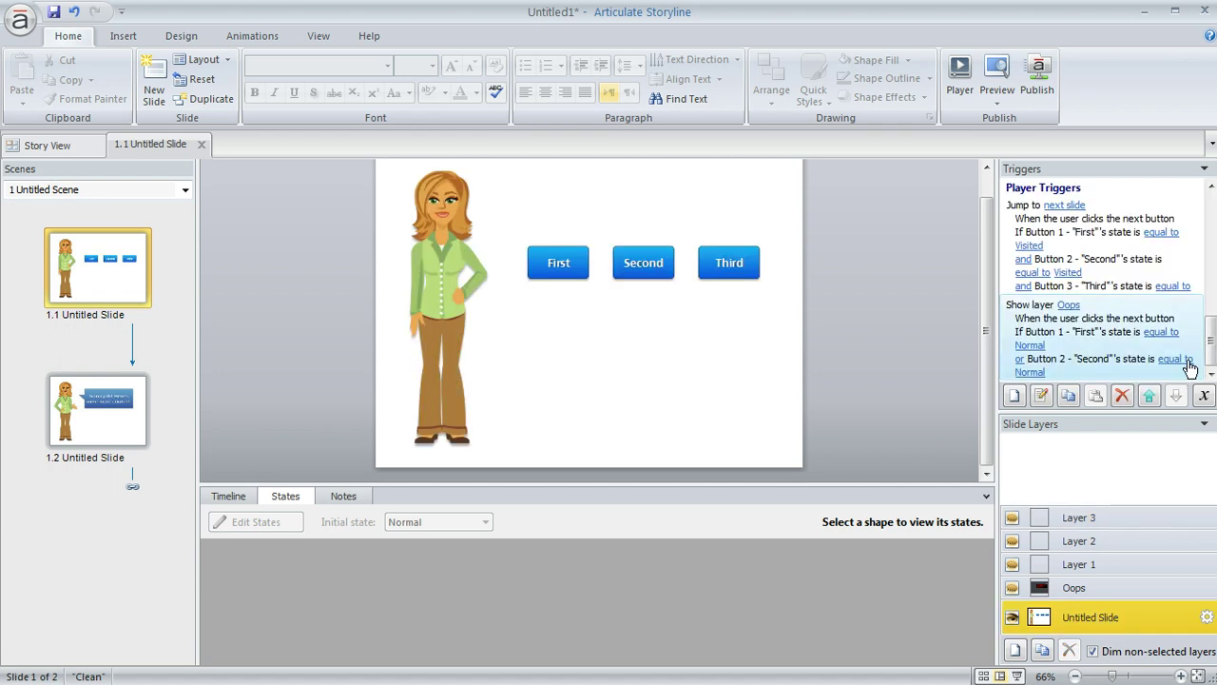
scroll(1184, 366, up, 5)
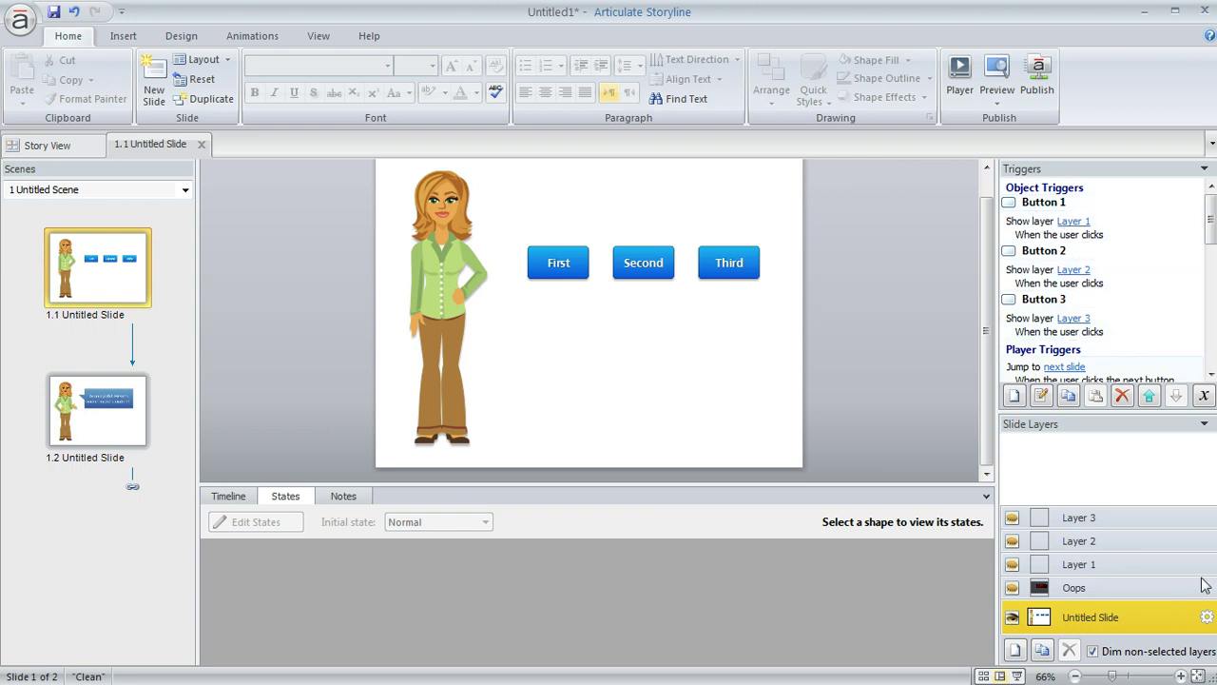
click(1166, 592)
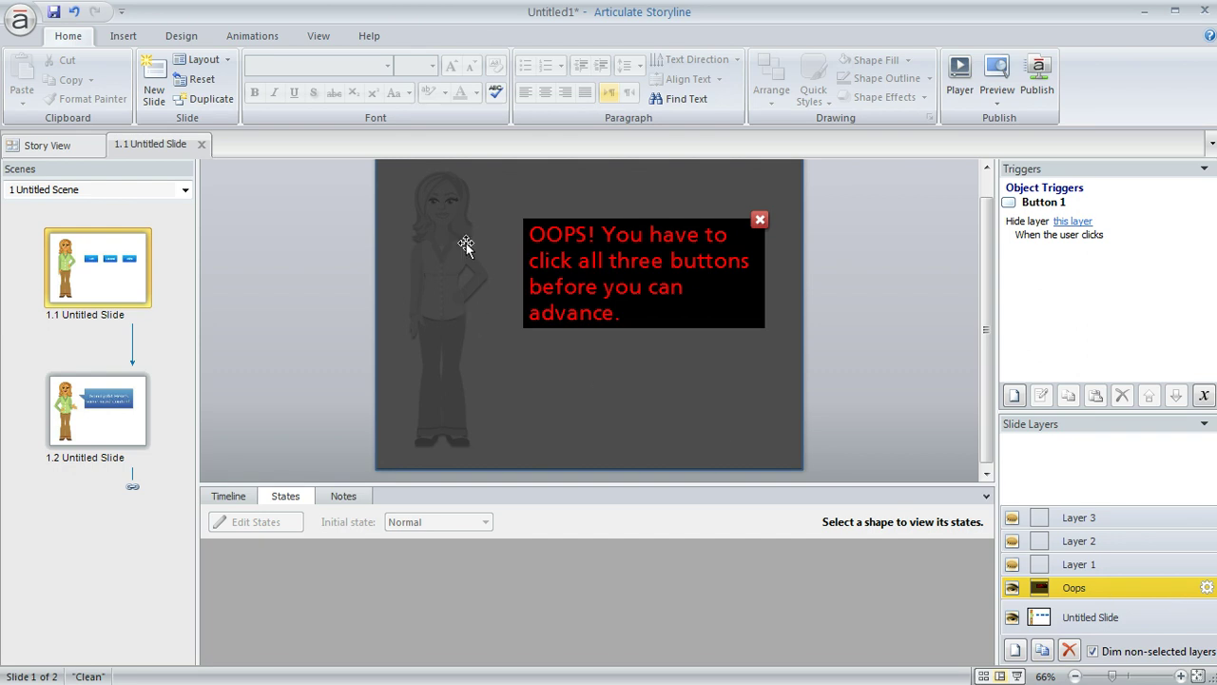
click(438, 214)
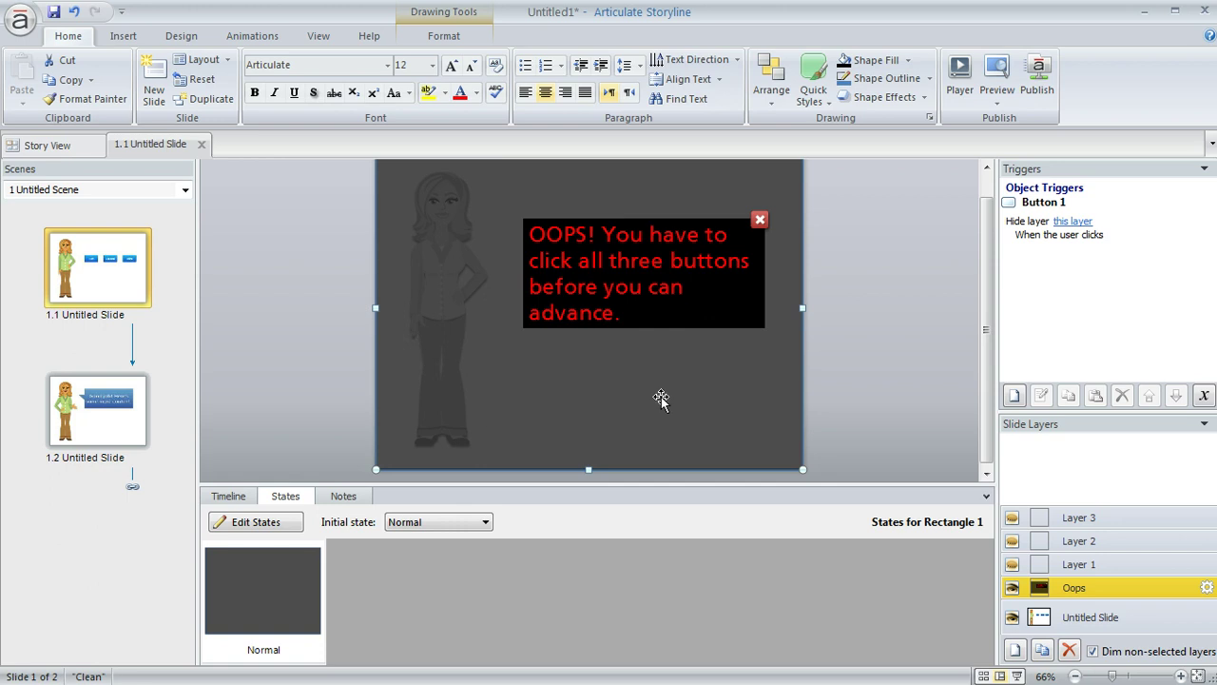
click(709, 325)
drag(681, 286, 578, 260)
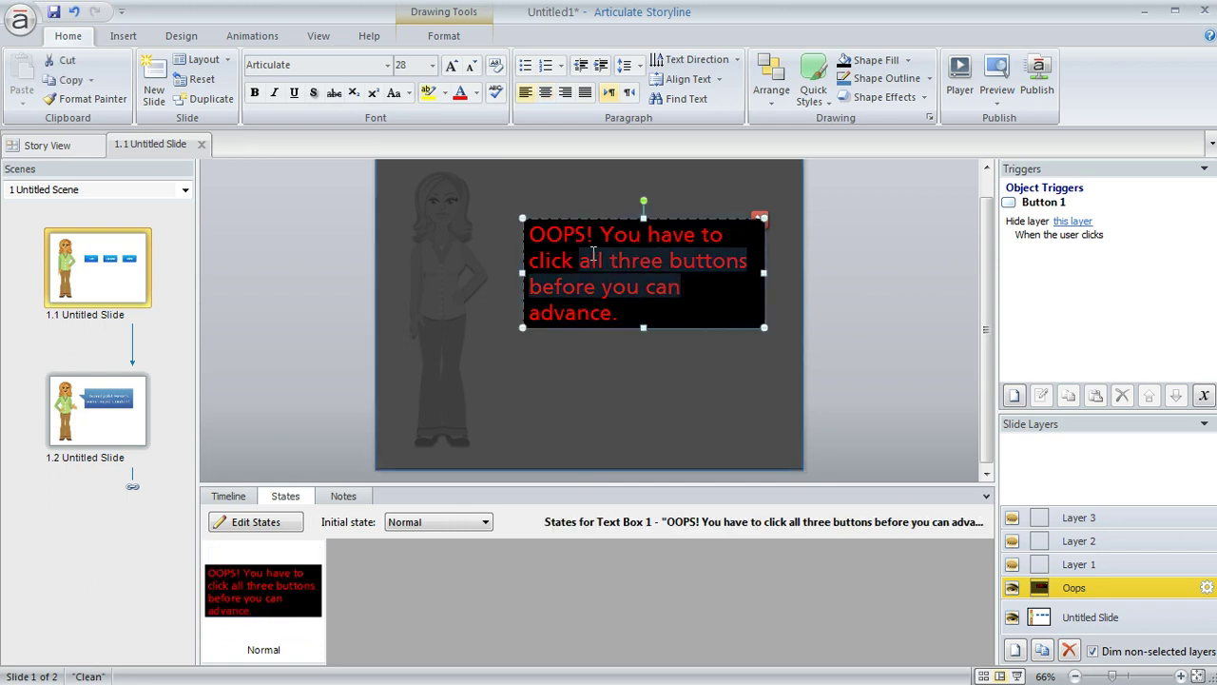
click(836, 273)
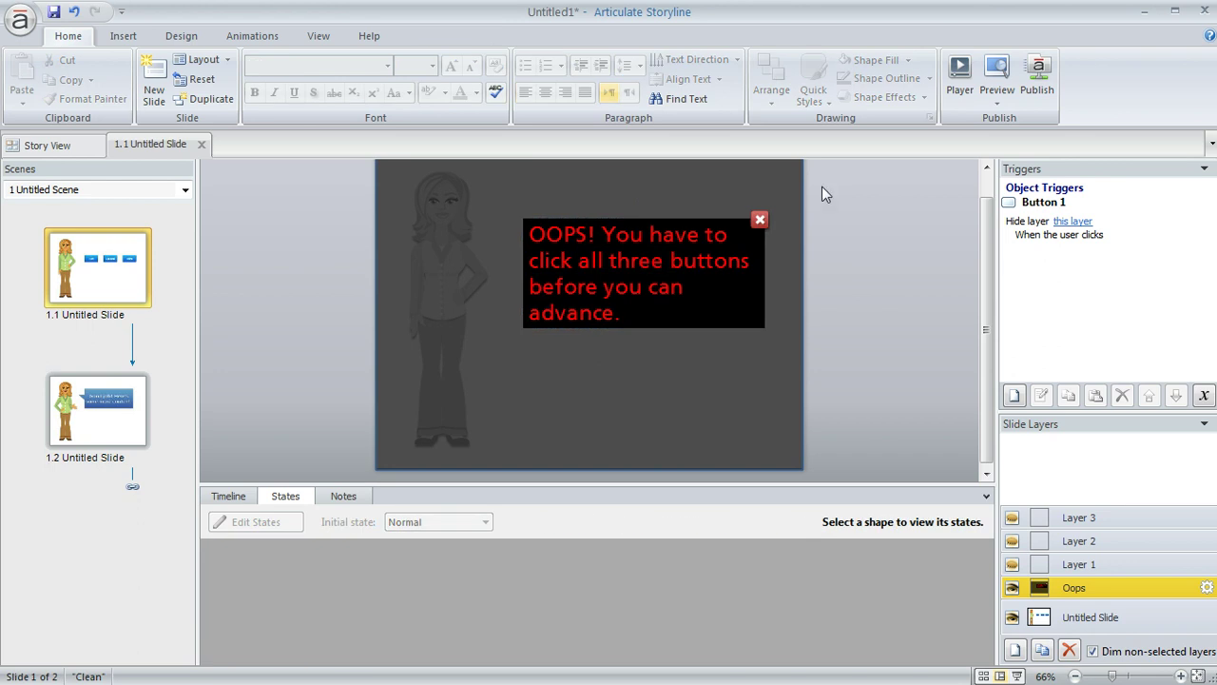
drag(820, 186, 716, 252)
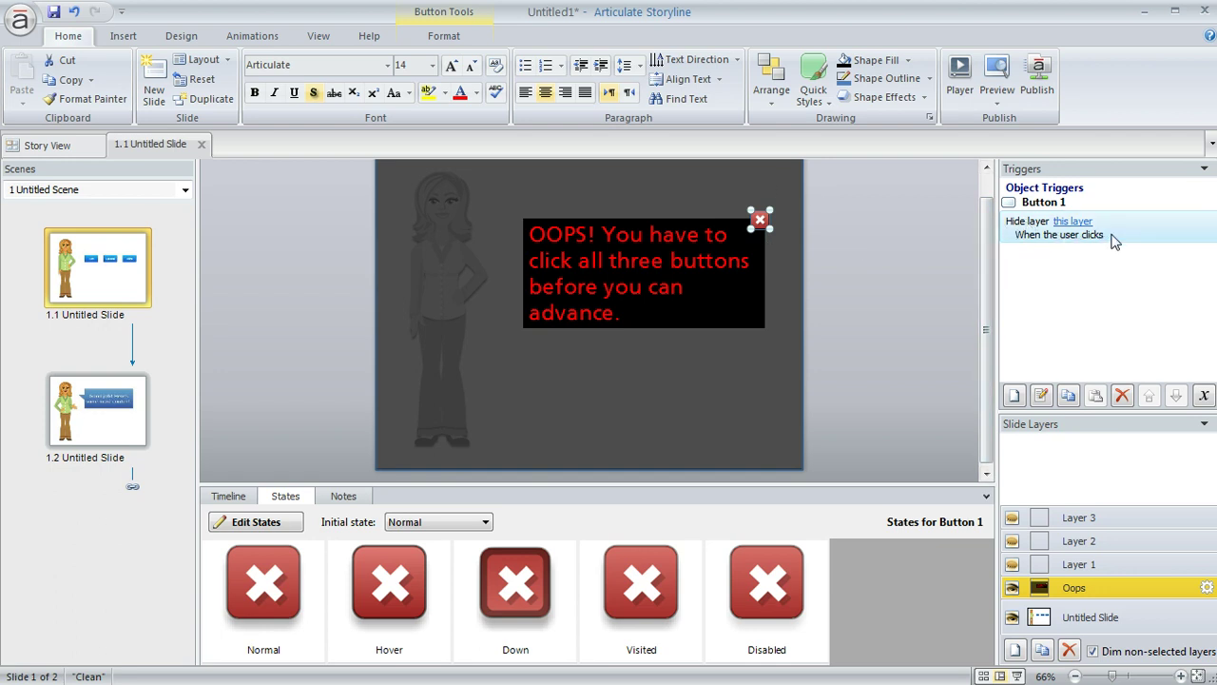
click(1153, 620)
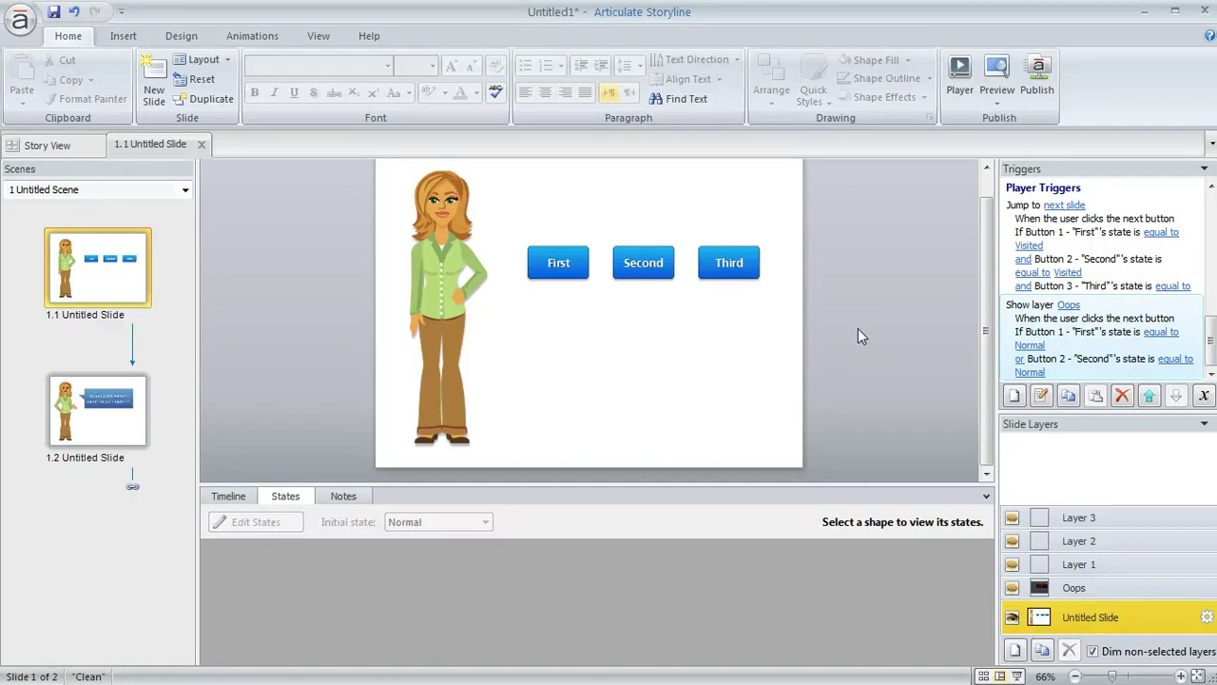
click(110, 443)
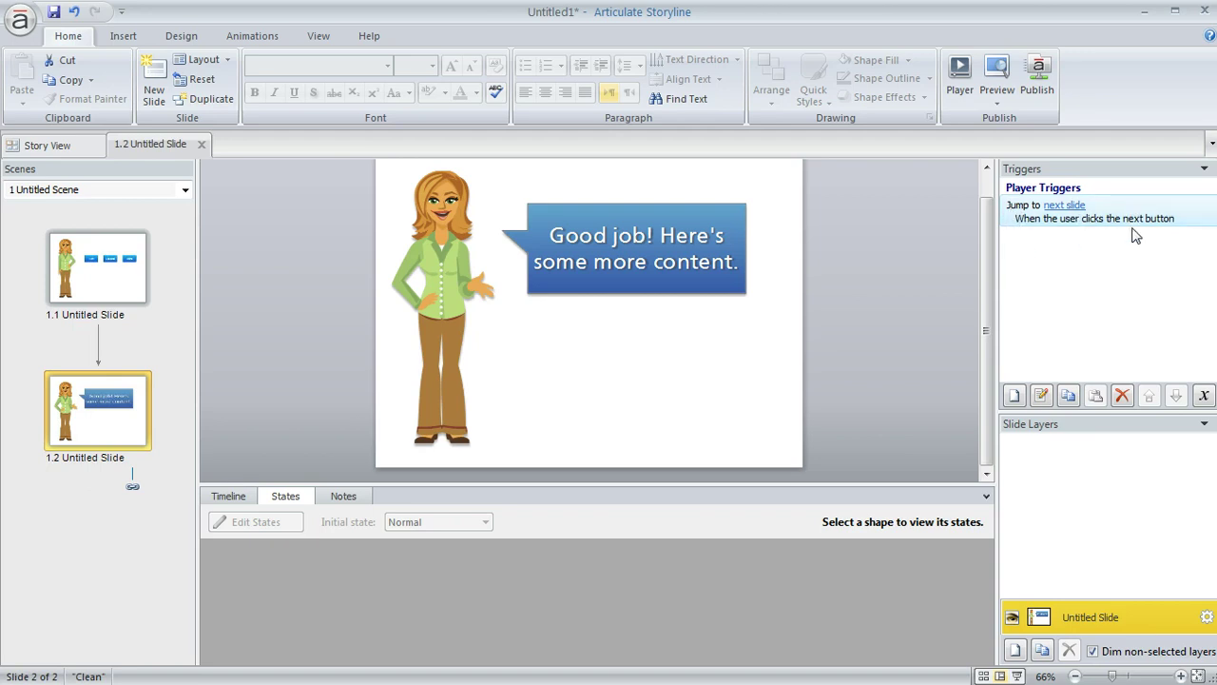
click(105, 292)
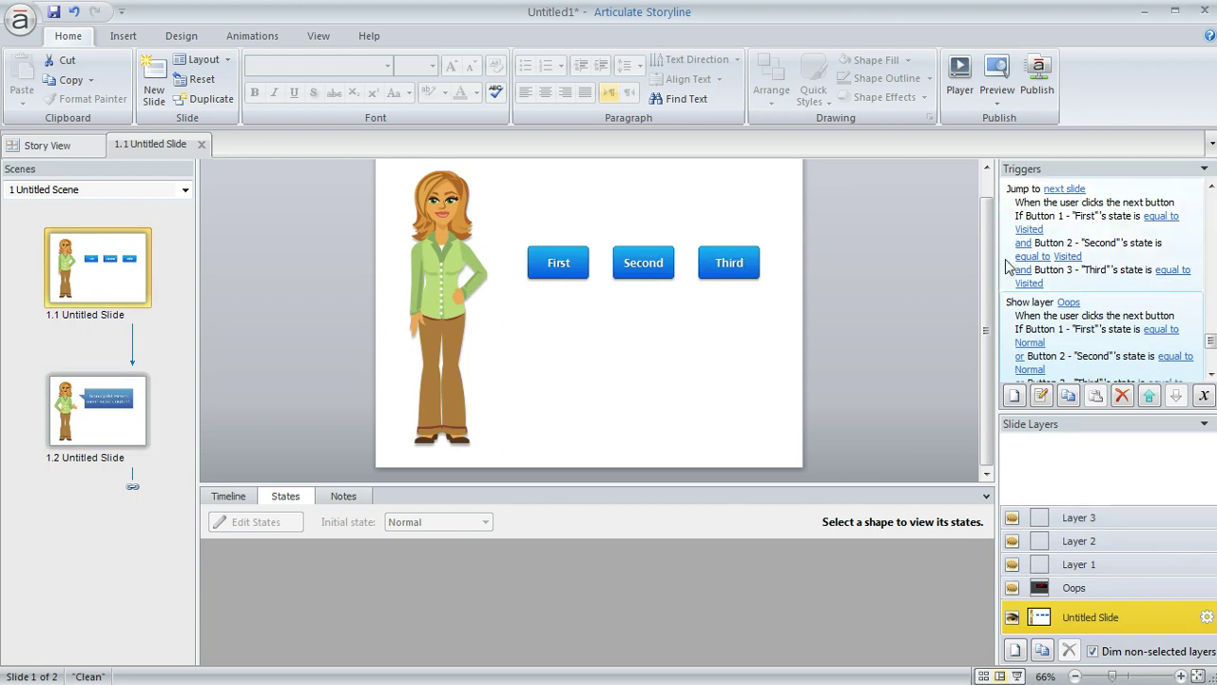
double_click(1061, 220)
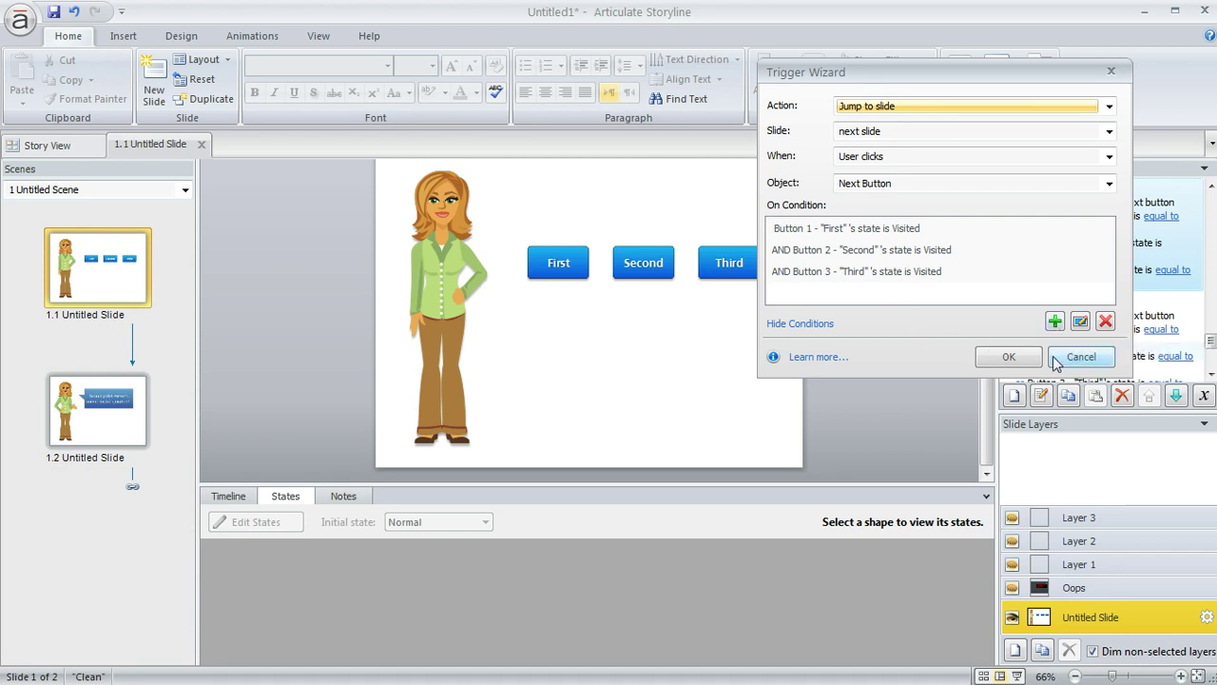
click(1056, 361)
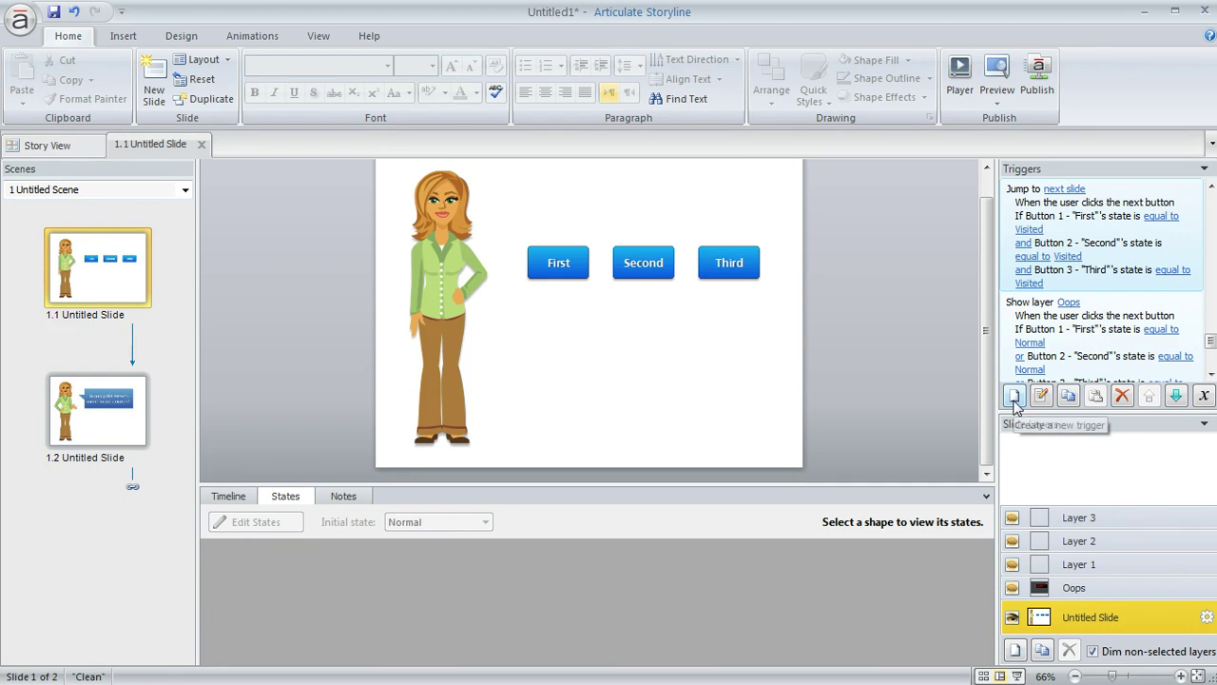
Open the Show layer Oops trigger and begin adding an extra AND condition
double_click(1109, 324)
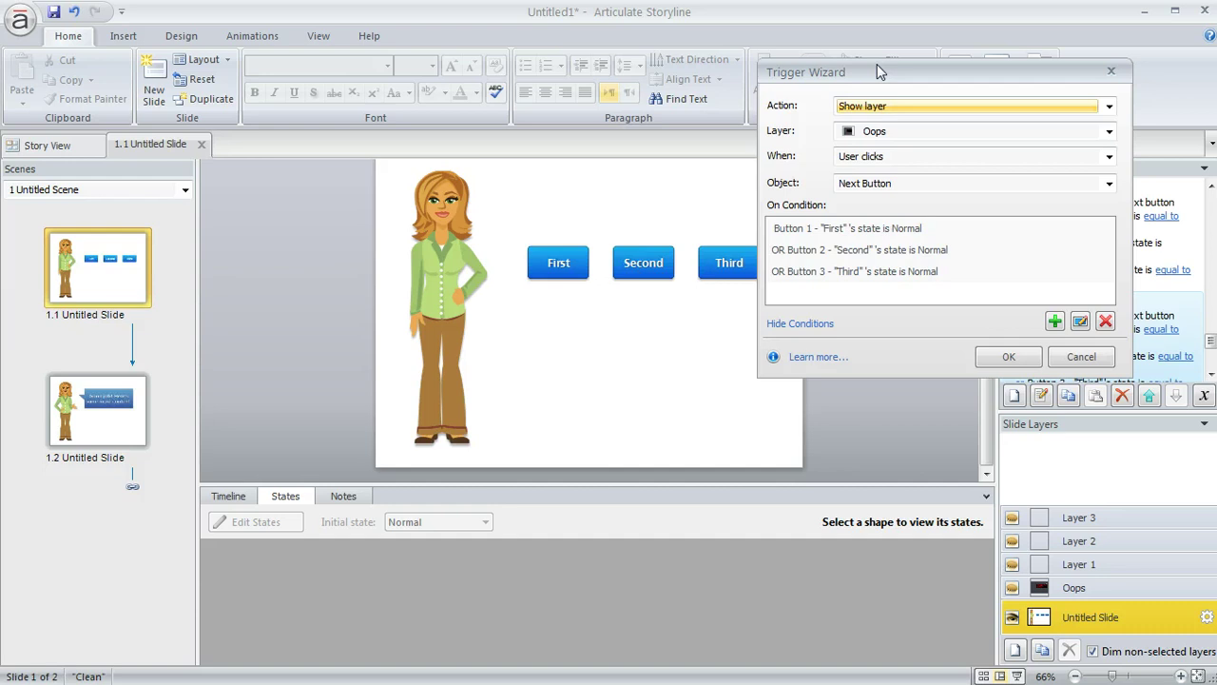
drag(877, 64, 966, 59)
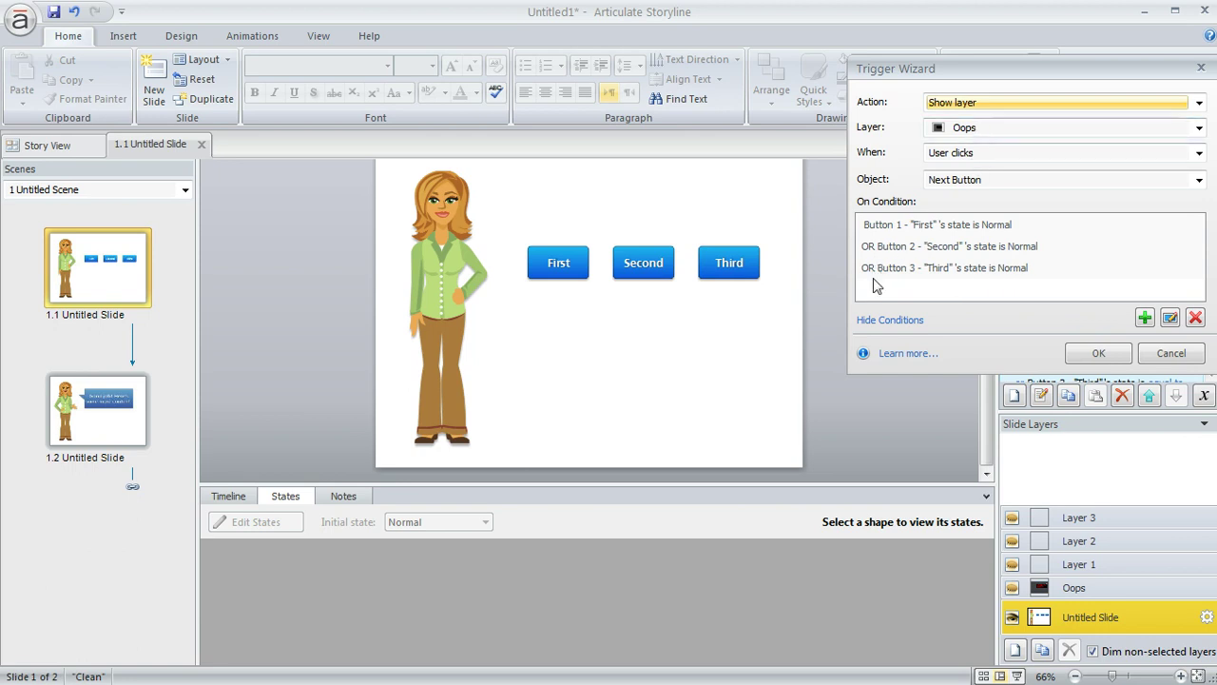
click(1144, 318)
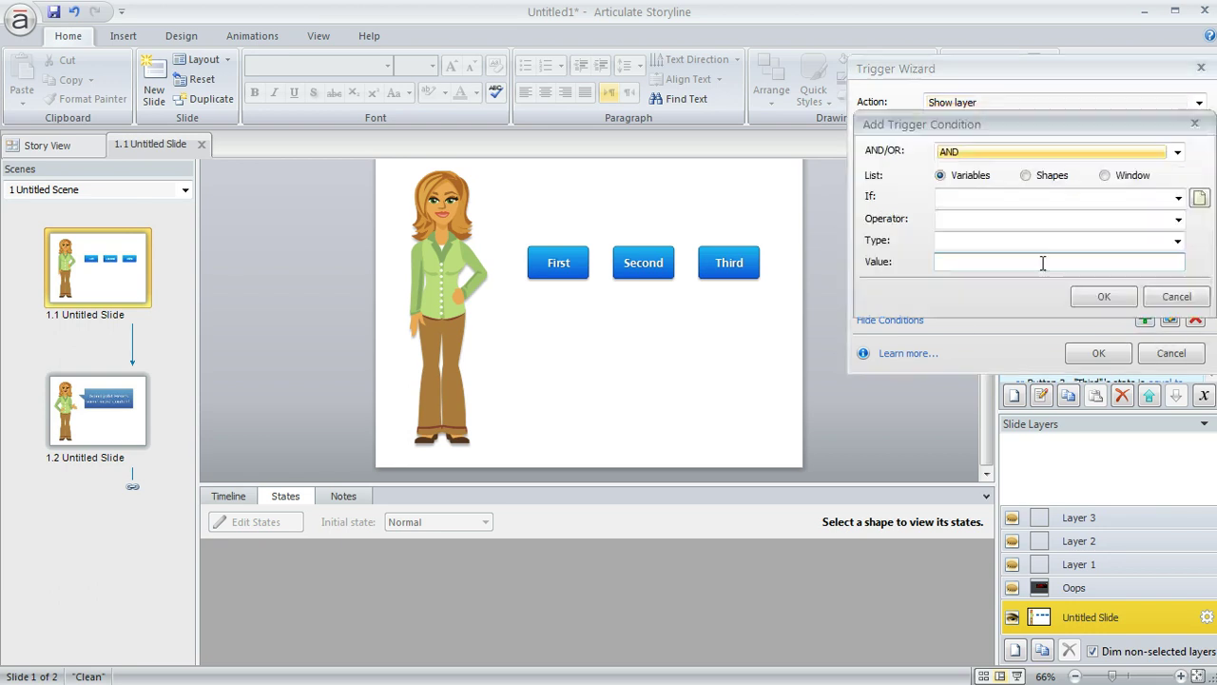
drag(968, 114, 1093, 112)
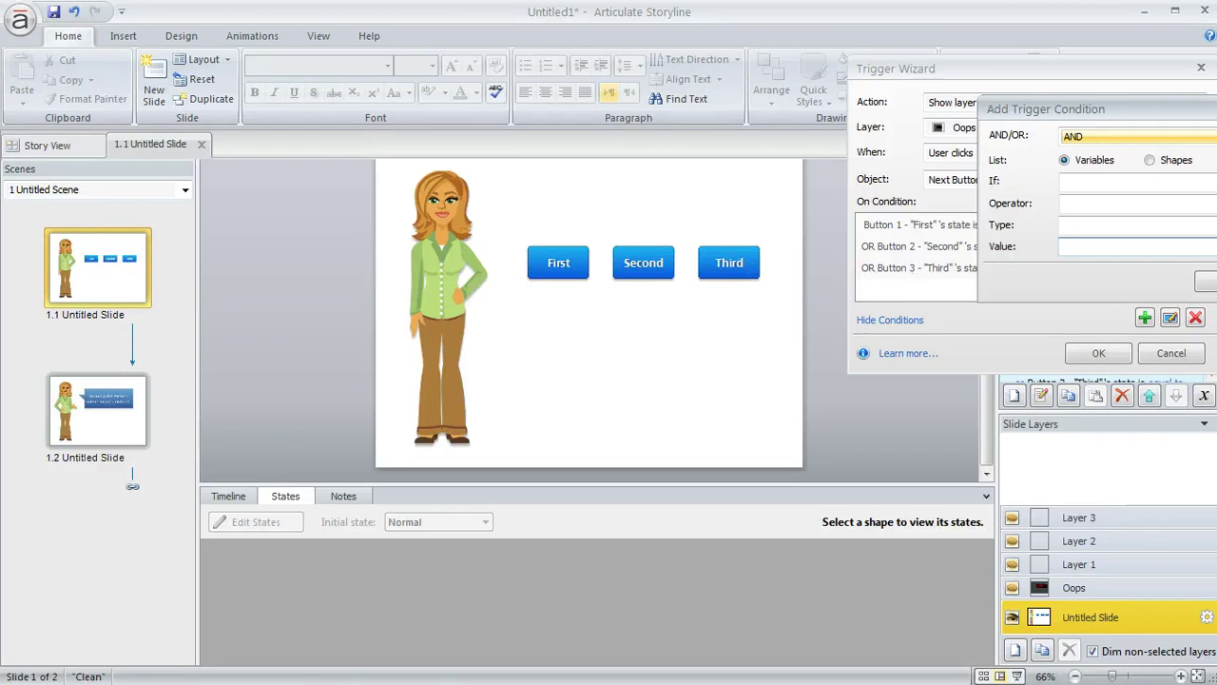
Cancel the new condition, keep the three Normal-state conditions as they are, and preview the course
key(Escape)
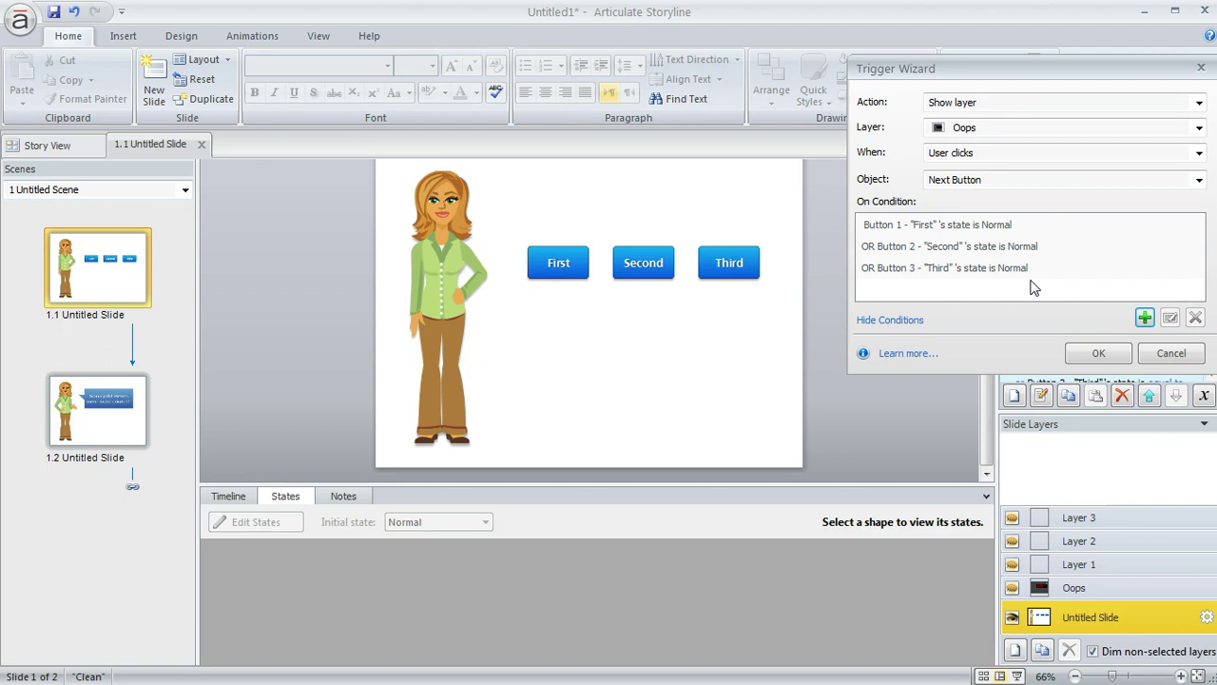
click(1125, 364)
click(1000, 76)
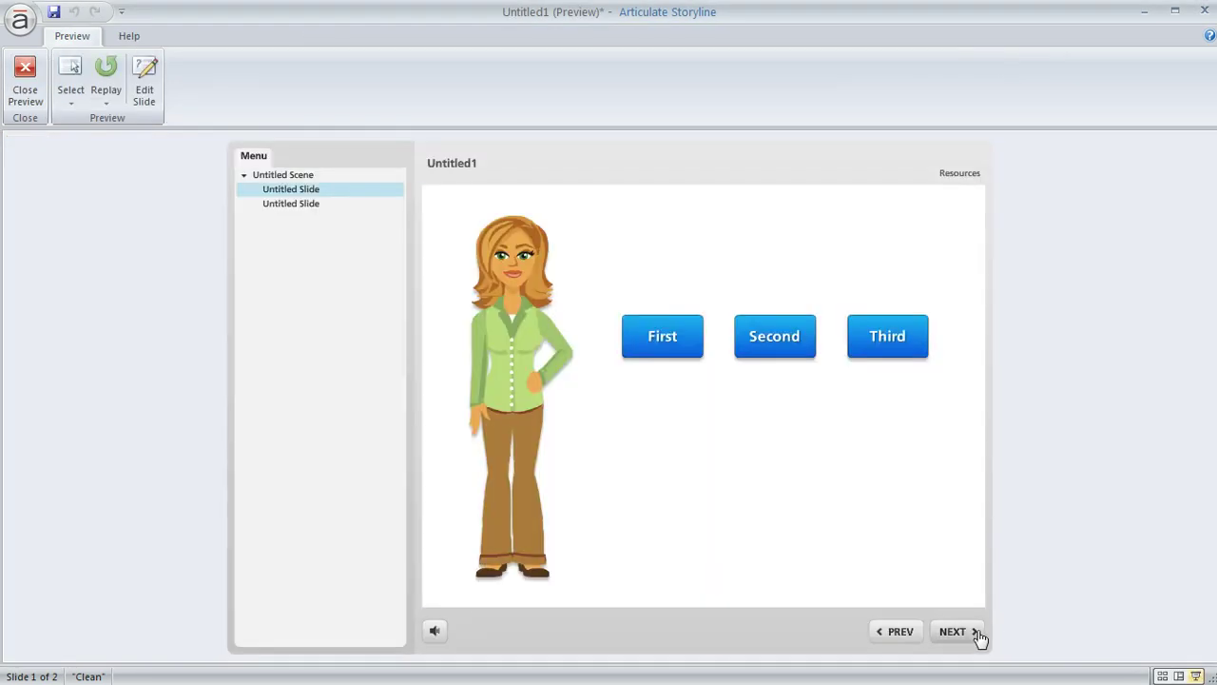
Confirm NEXT shows the Oops warning with no buttons visited and again with only First visited
click(980, 636)
click(929, 275)
click(664, 346)
click(952, 633)
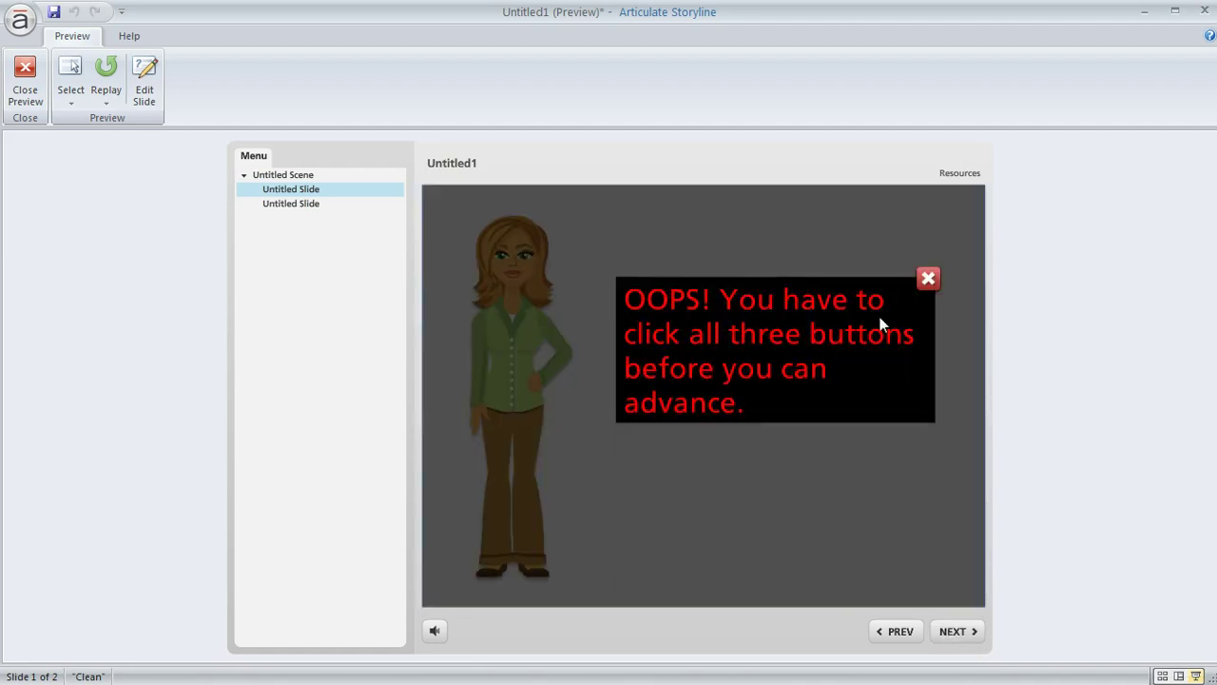
click(928, 278)
Visit Second and Third, then advance to slide 1.2's Good job callout
click(782, 350)
click(894, 348)
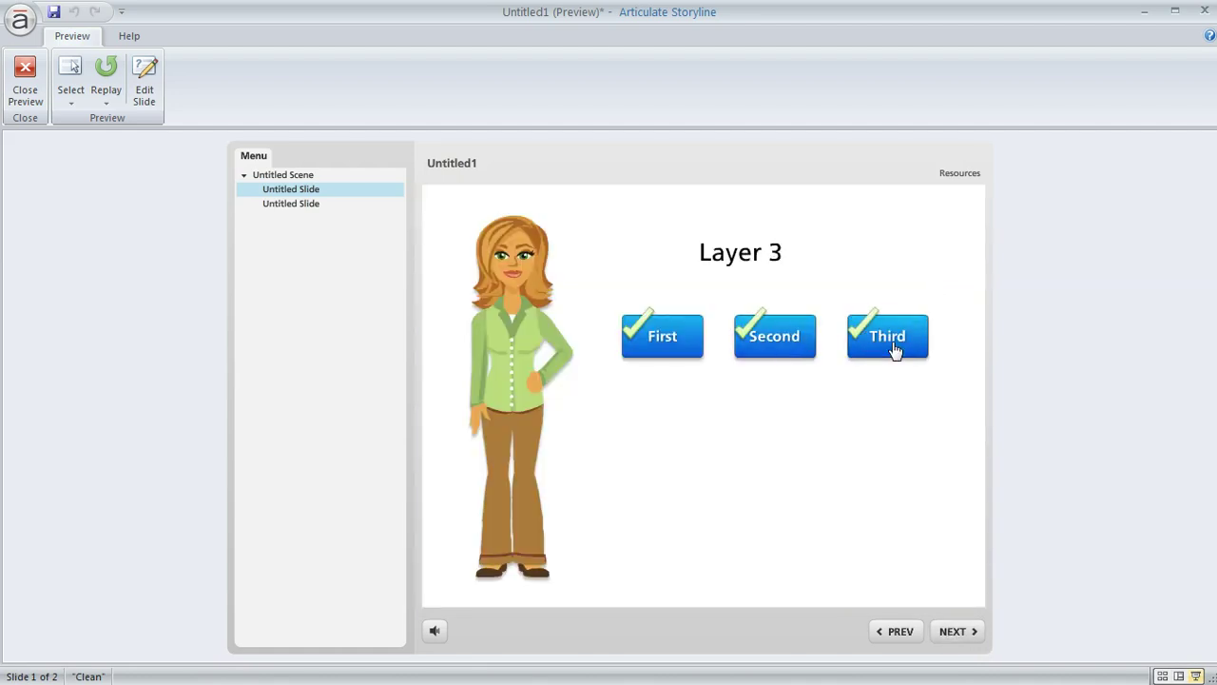
click(955, 633)
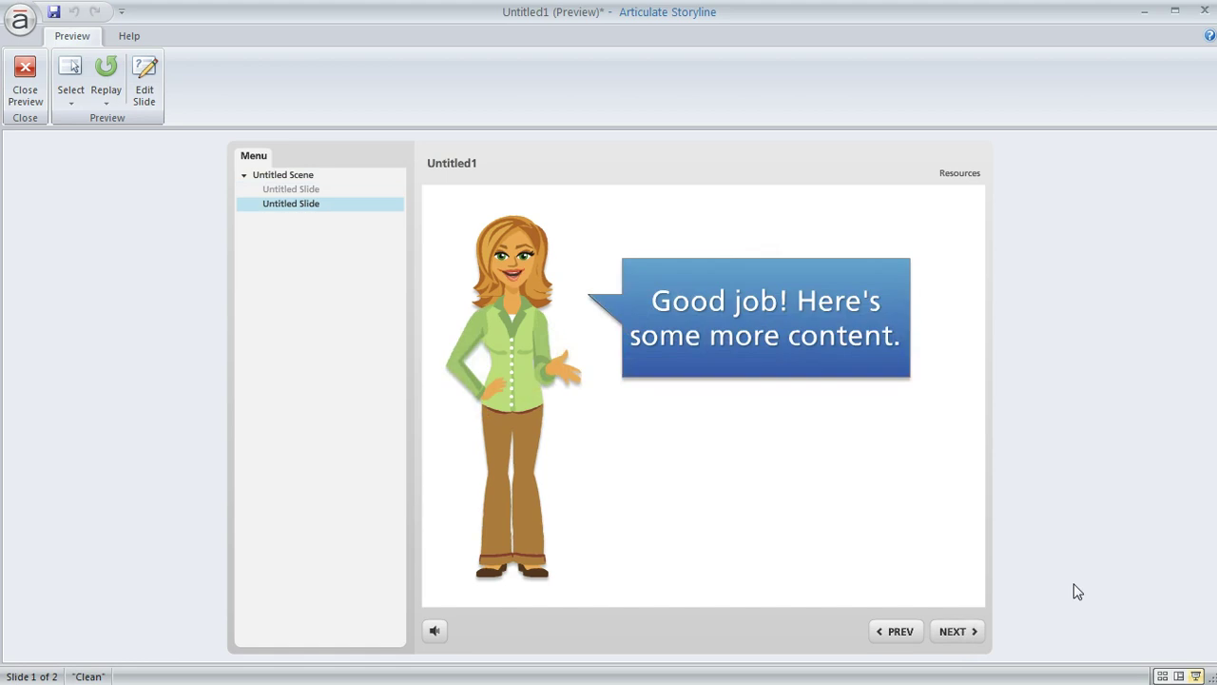